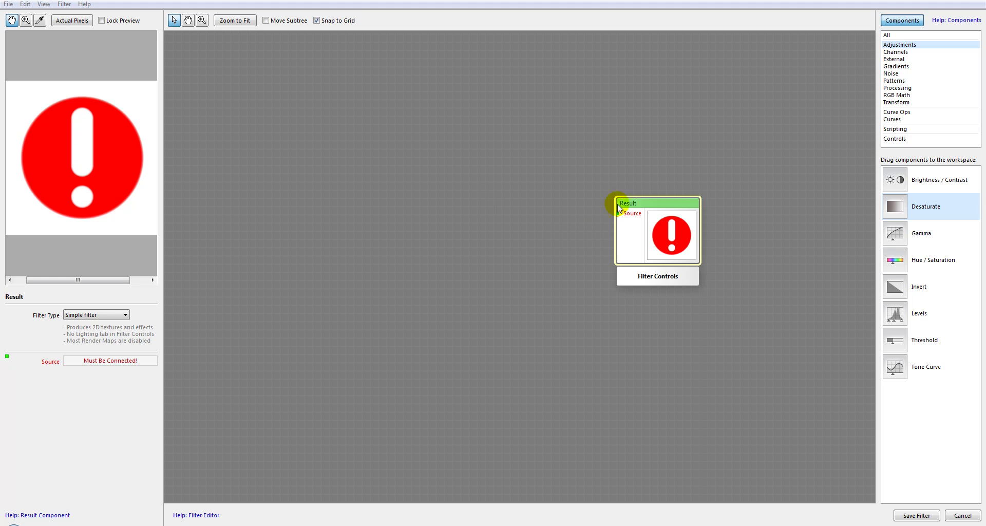
Nudge the workspace view downward and show the External component group.
left_click_drag(503, 191, 508, 208)
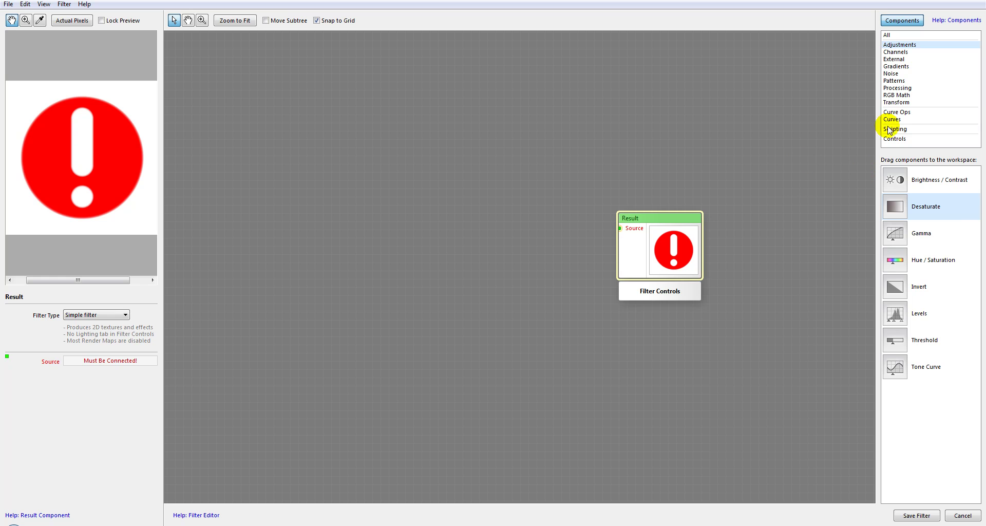
left_click(895, 59)
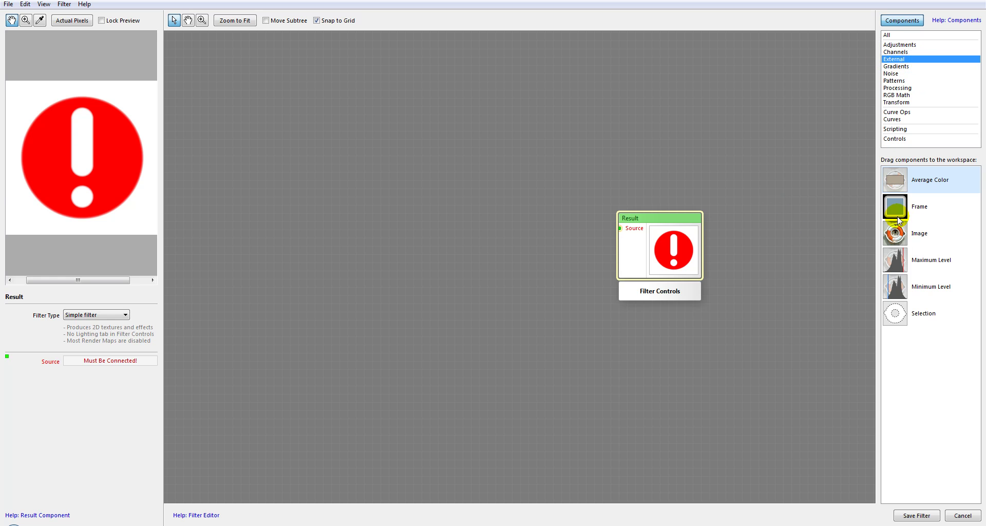
Drag an Image component onto the workspace and position it left of the Result node.
left_click(893, 178)
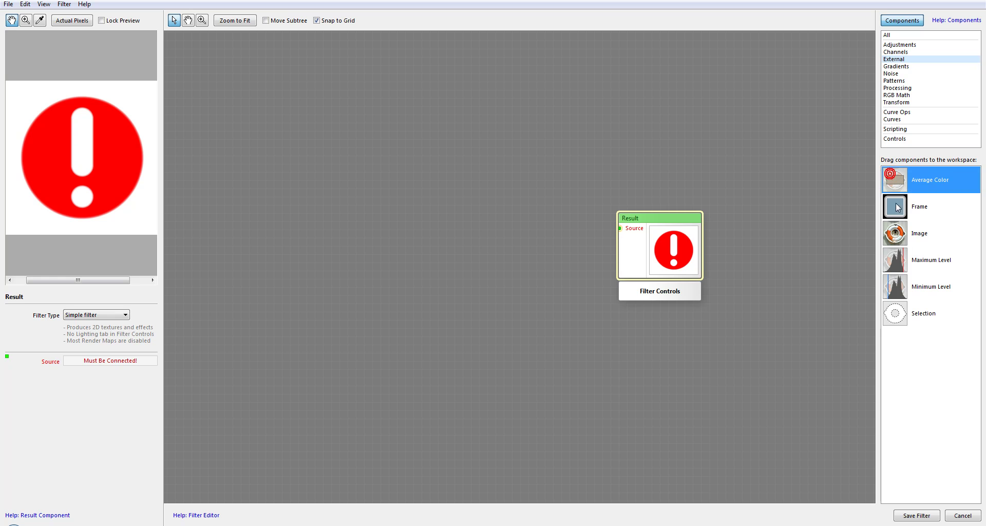
left_click(899, 207)
left_click(899, 240)
left_click(899, 268)
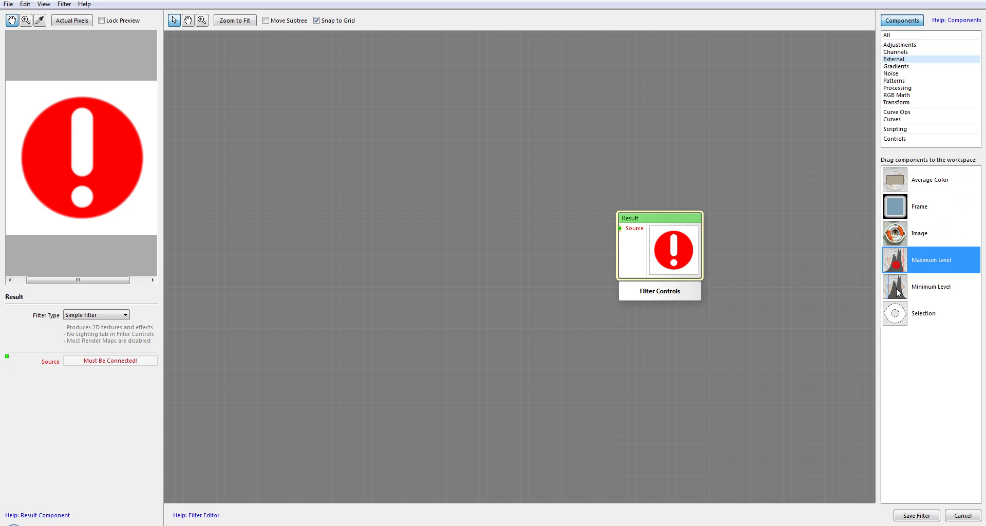
left_click(899, 234)
left_click(897, 237)
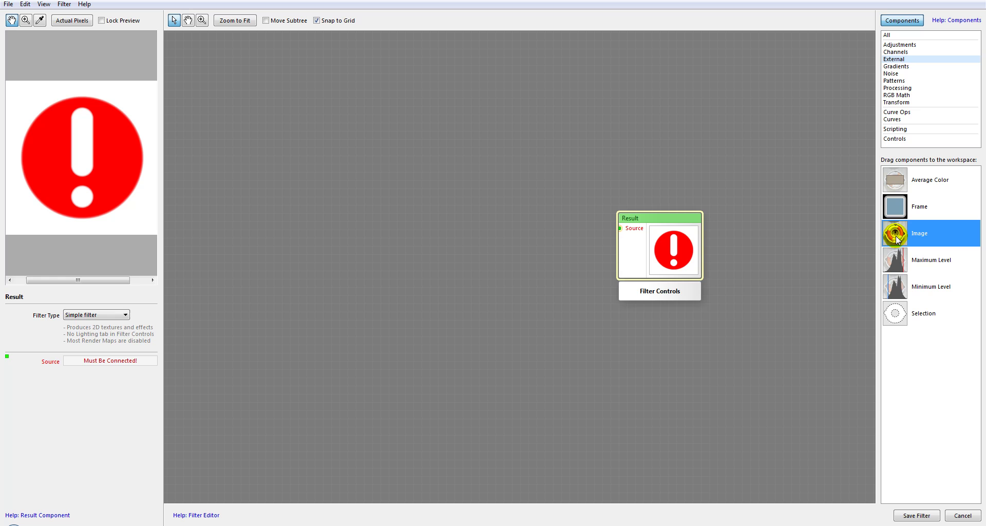
left_click_drag(897, 235, 392, 218)
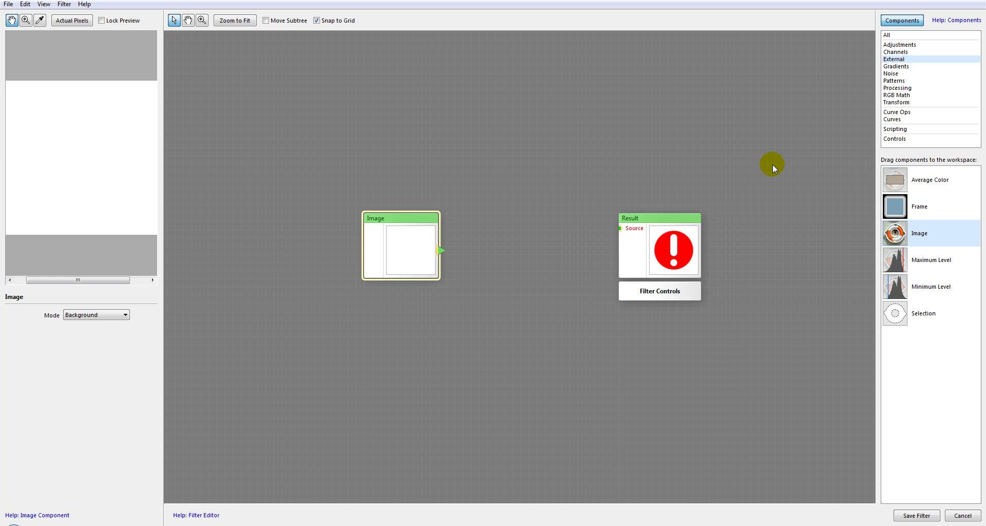
left_click_drag(406, 215, 404, 221)
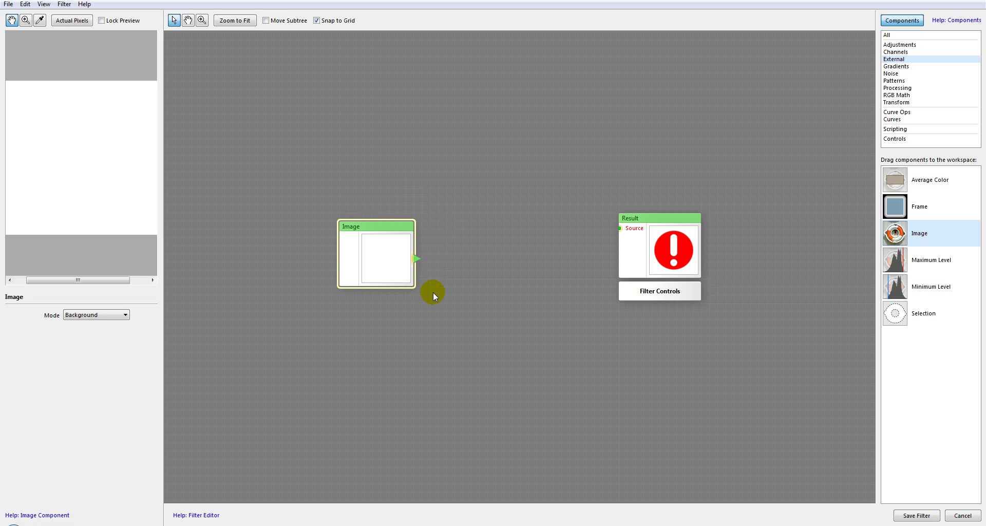
Drag a Desaturate component from Adjustments onto the workspace between Image and Result.
left_click(899, 45)
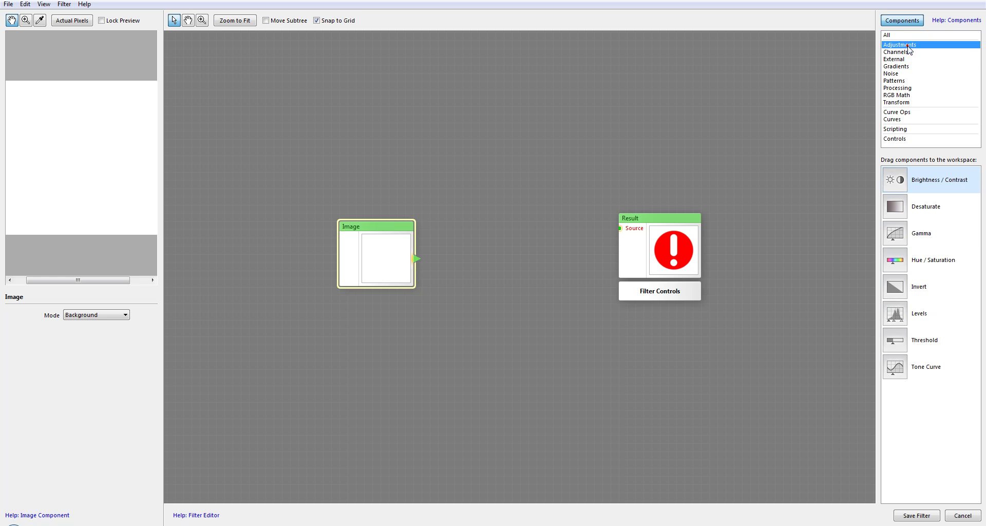
left_click(897, 210)
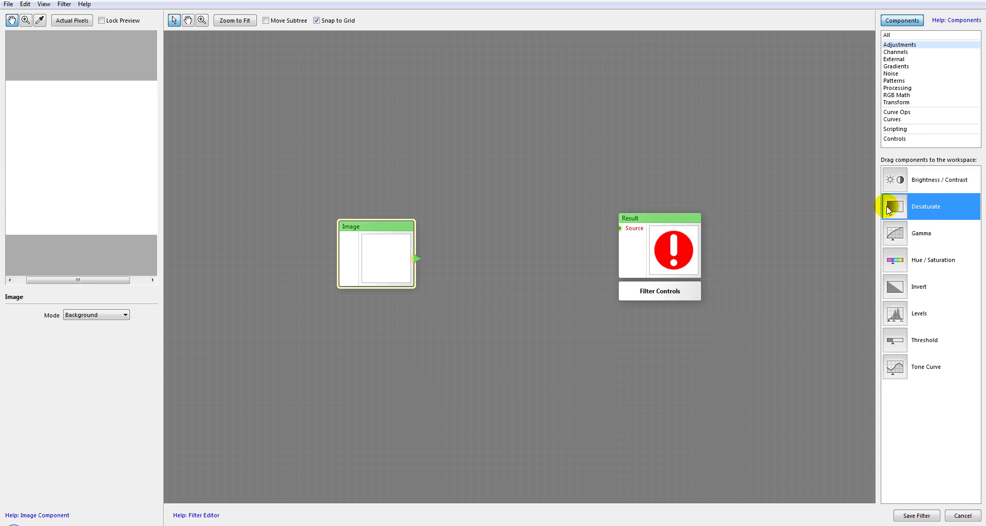
left_click_drag(898, 208, 523, 226)
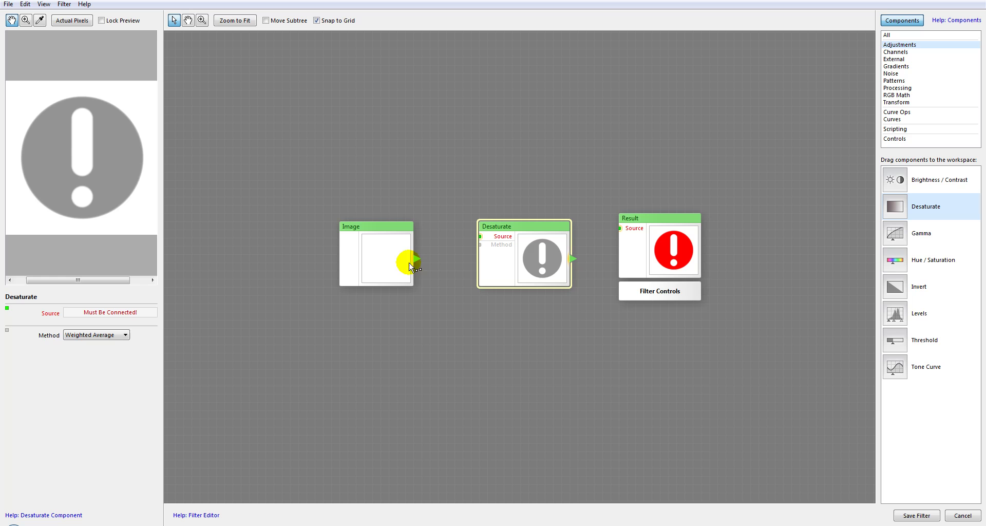
Wire Image into Desaturate's Source and Desaturate into Result's Source, then nudge both nodes up-left.
left_click_drag(415, 258, 479, 237)
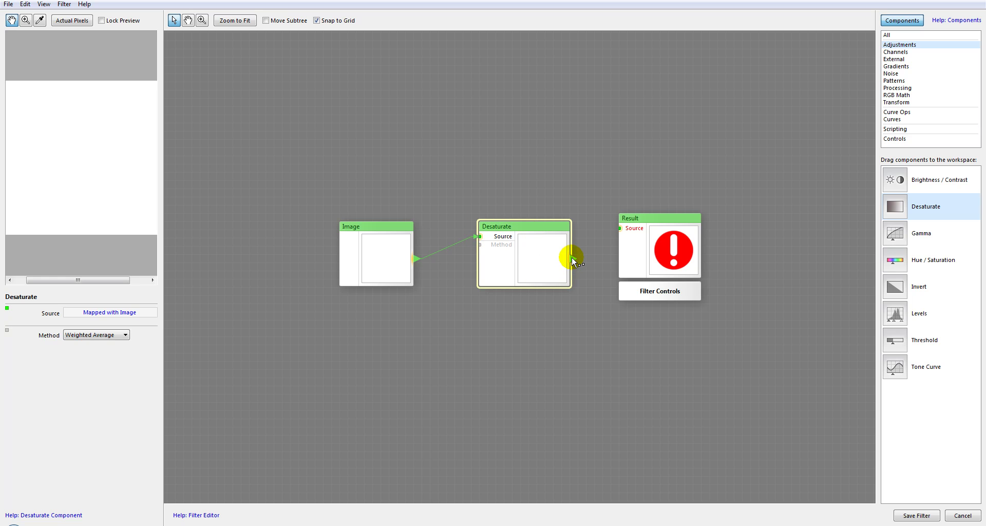
left_click_drag(572, 259, 621, 228)
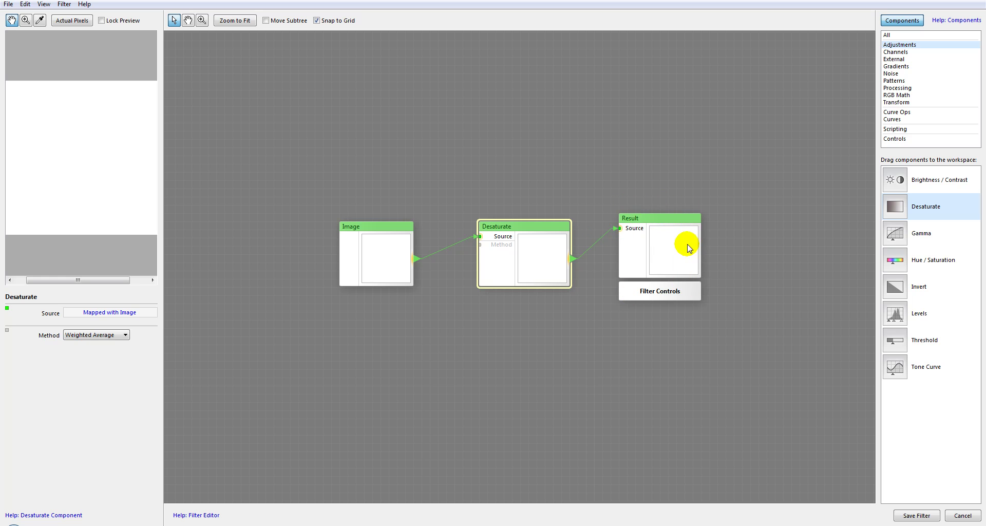
left_click_drag(362, 223, 355, 217)
left_click_drag(542, 221, 535, 208)
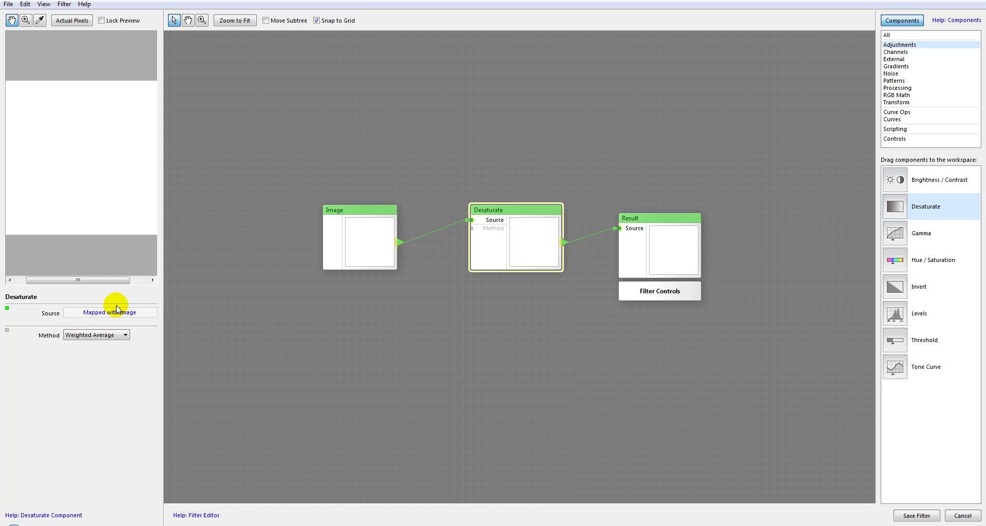
Switch Desaturate's Method to Average, then back to Weighted Average, aligning the node with Result.
left_click(125, 336)
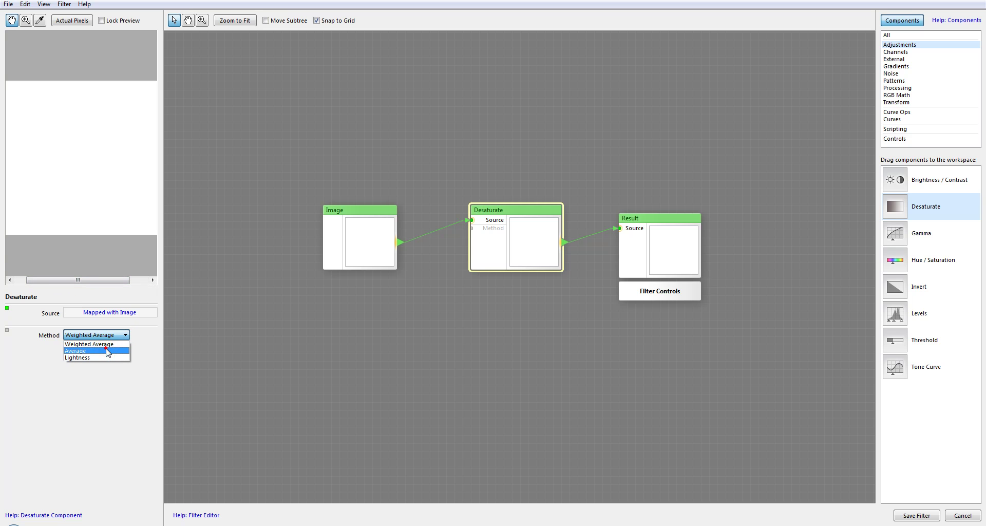
left_click(107, 351)
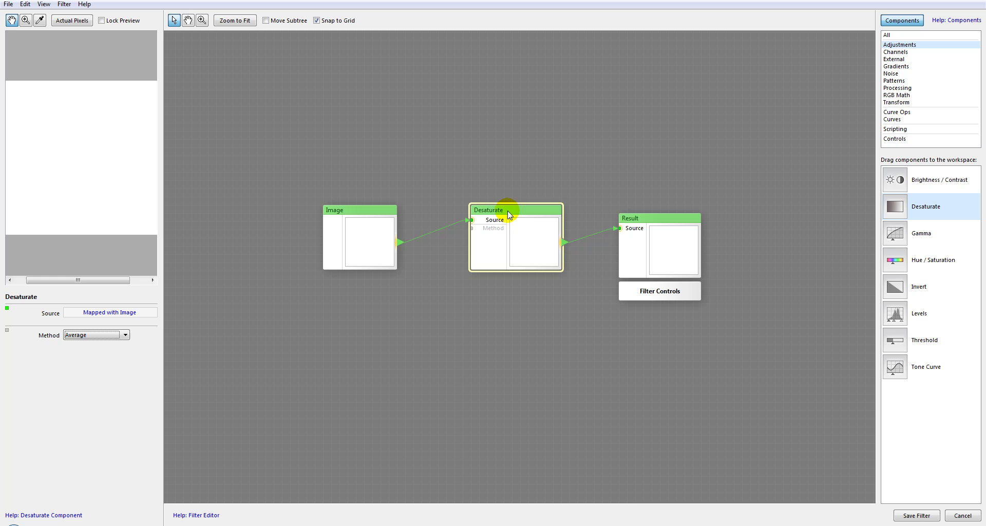
left_click_drag(508, 211, 509, 224)
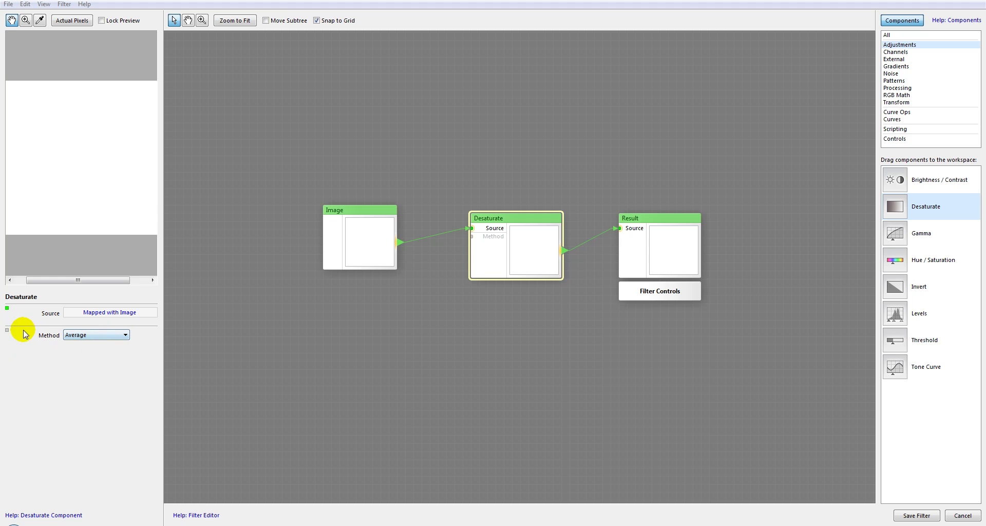
left_click(128, 337)
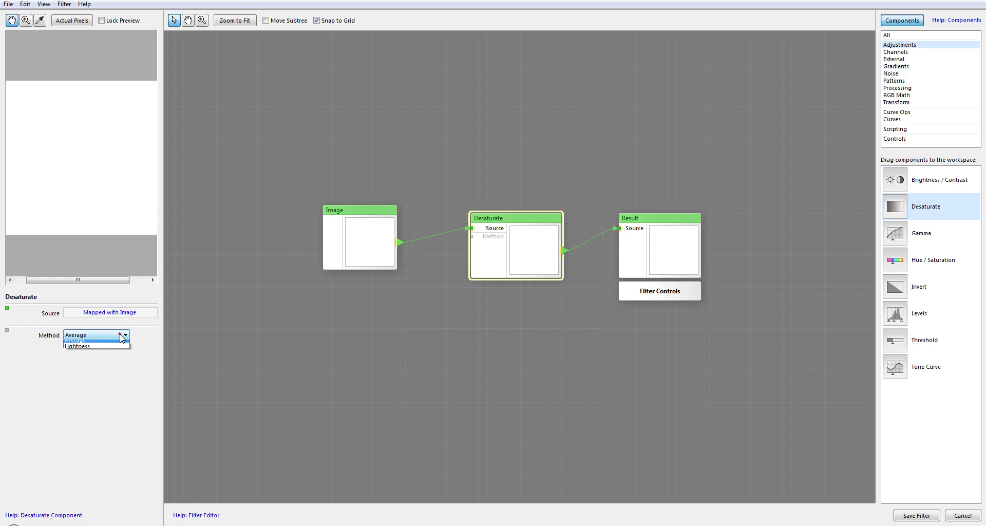
left_click(105, 345)
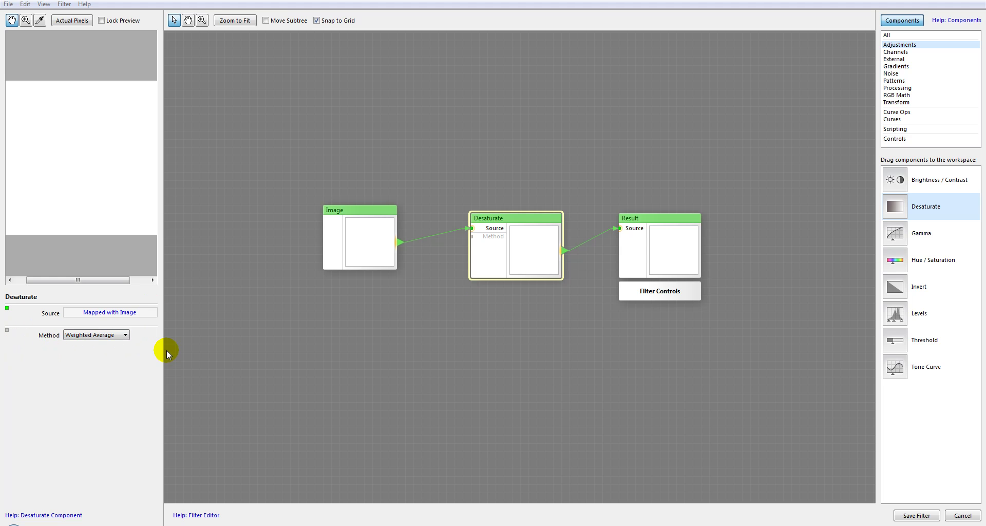
Drag an IntSlider control from Controls onto the workspace and begin editing its value of 3.
left_click(931, 179)
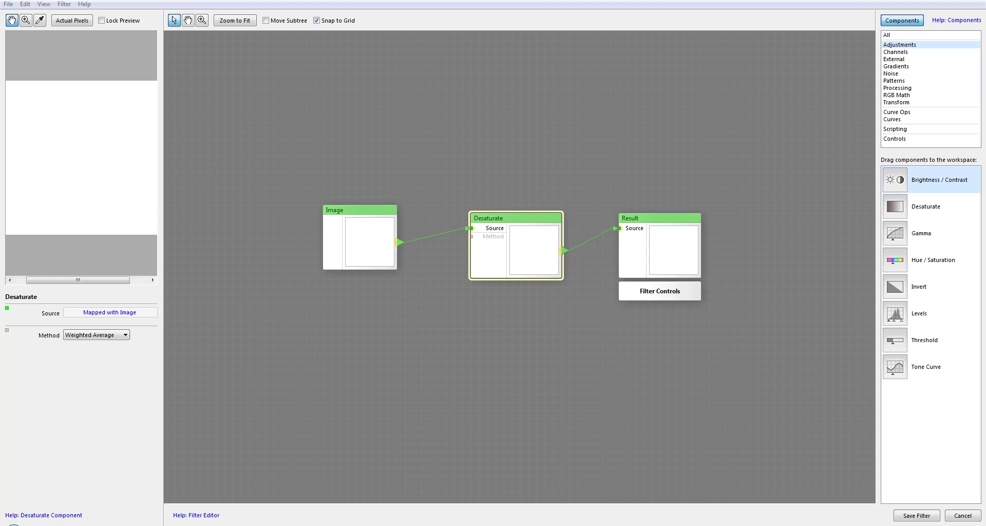
left_click(902, 138)
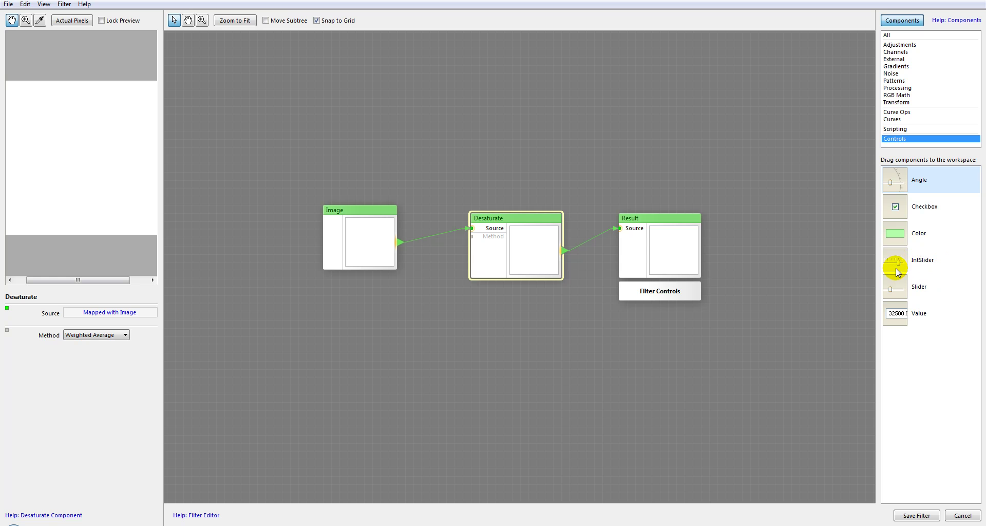
left_click_drag(895, 266, 472, 236)
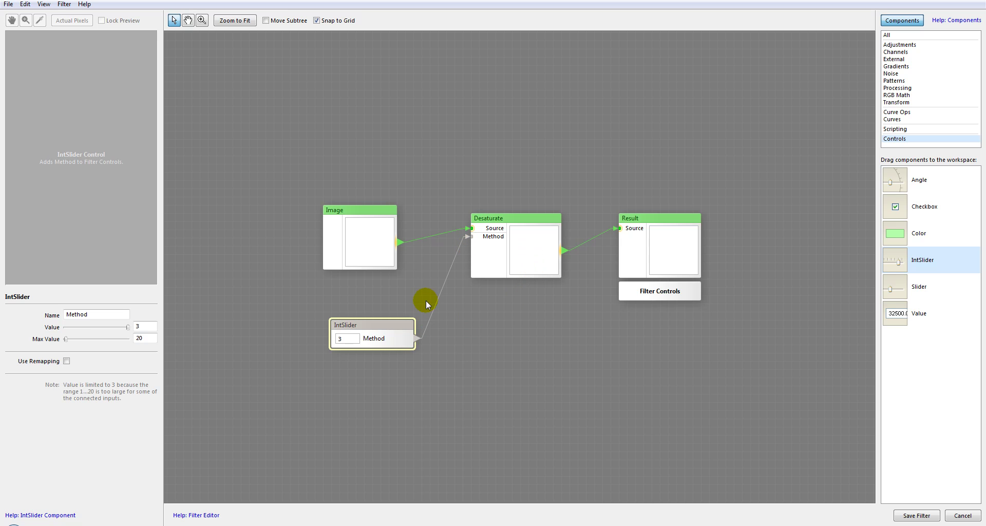
left_click(137, 327)
Reconnect the IntSlider to Desaturate's Method input, keeping Weighted Average, and move the slider node.
left_click(466, 240)
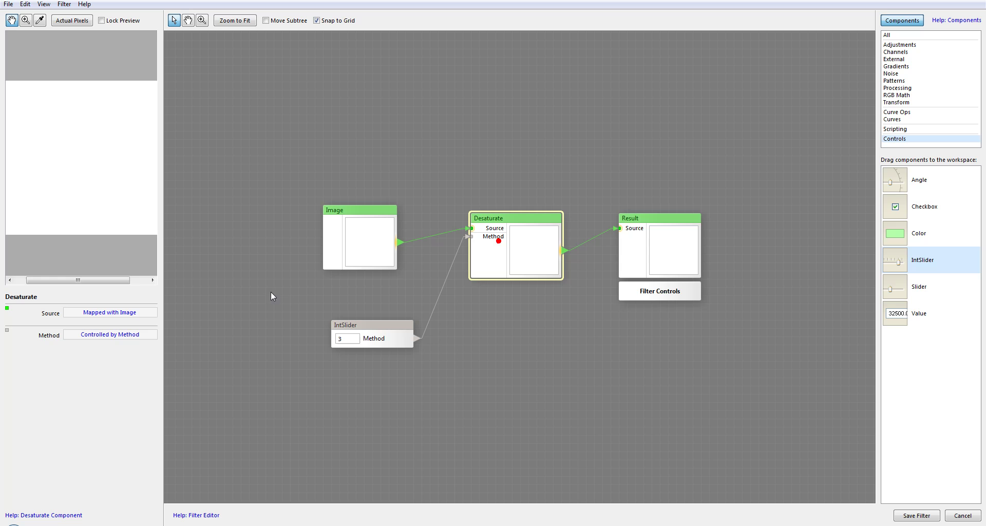
left_click_drag(466, 236, 485, 242)
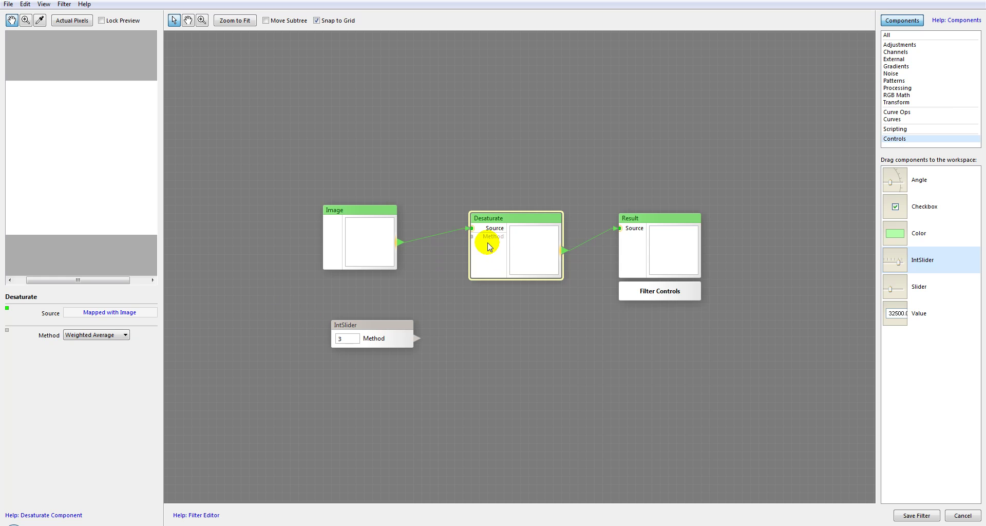
left_click(114, 334)
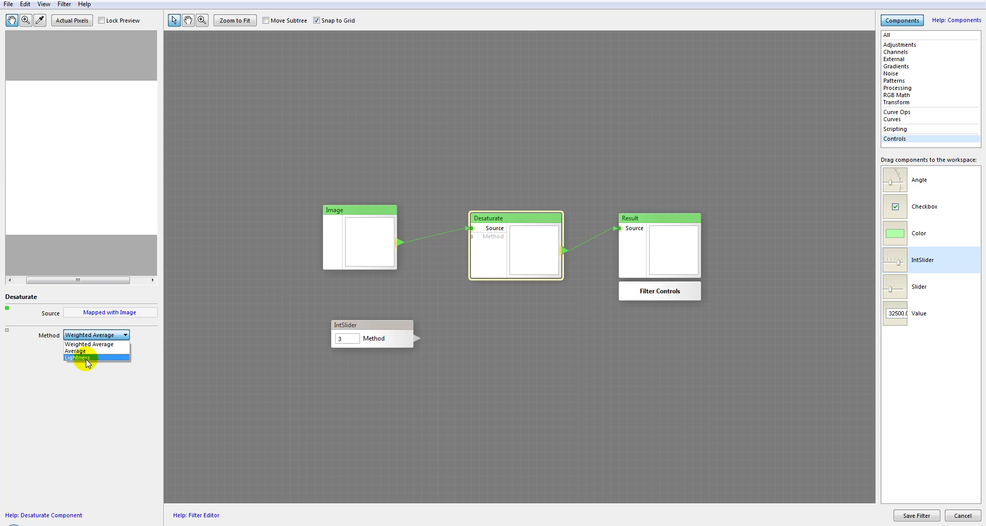
left_click(91, 345)
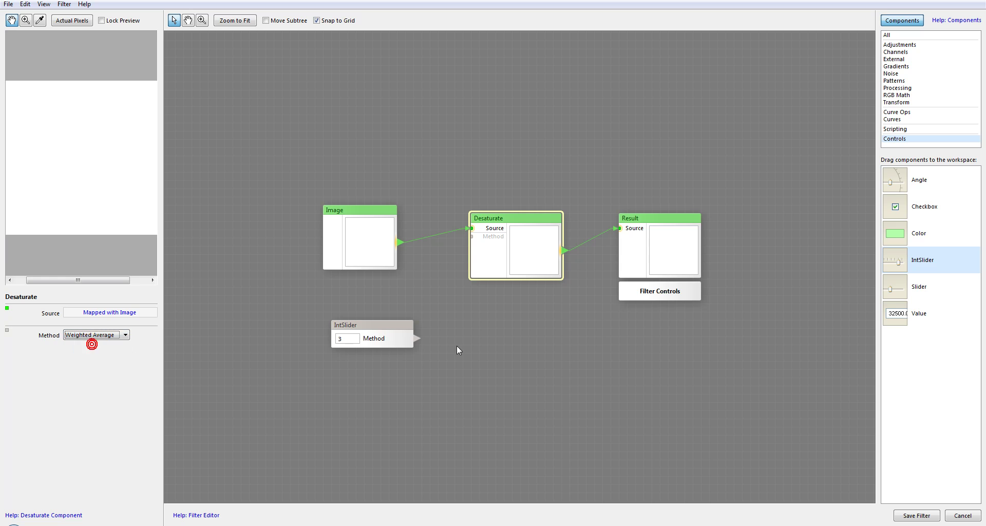
left_click_drag(454, 279, 503, 244)
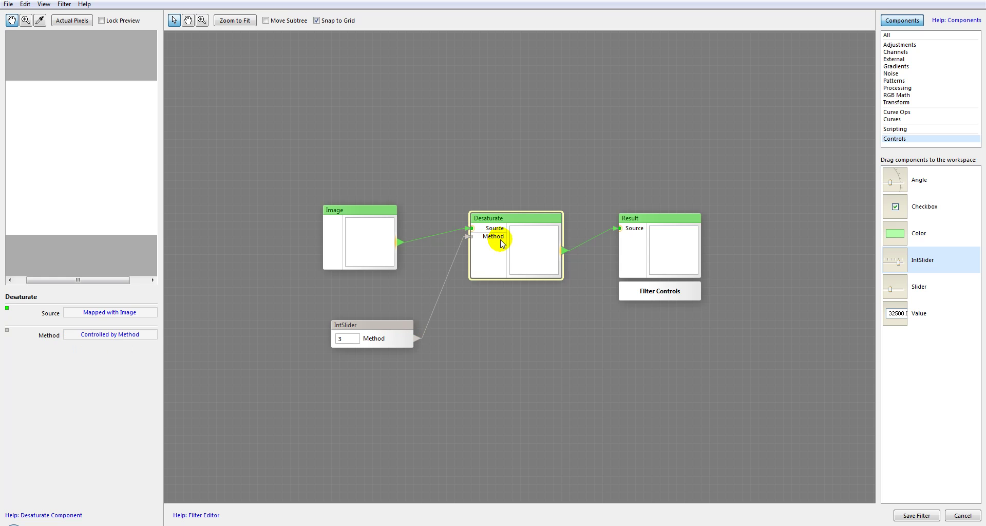
left_click_drag(383, 324, 364, 306)
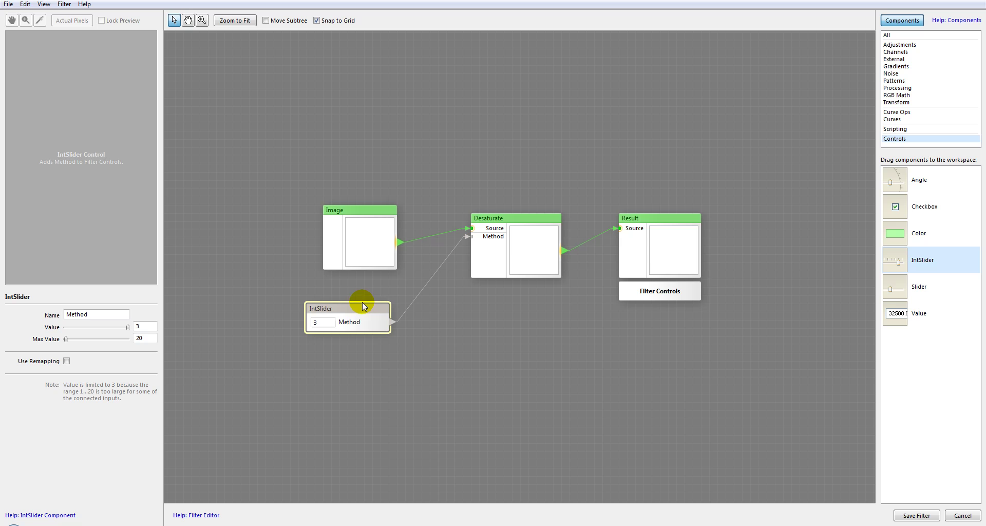
Name the IntSlider Method, set its value to 2 and its maximum to 3.
left_click(94, 314)
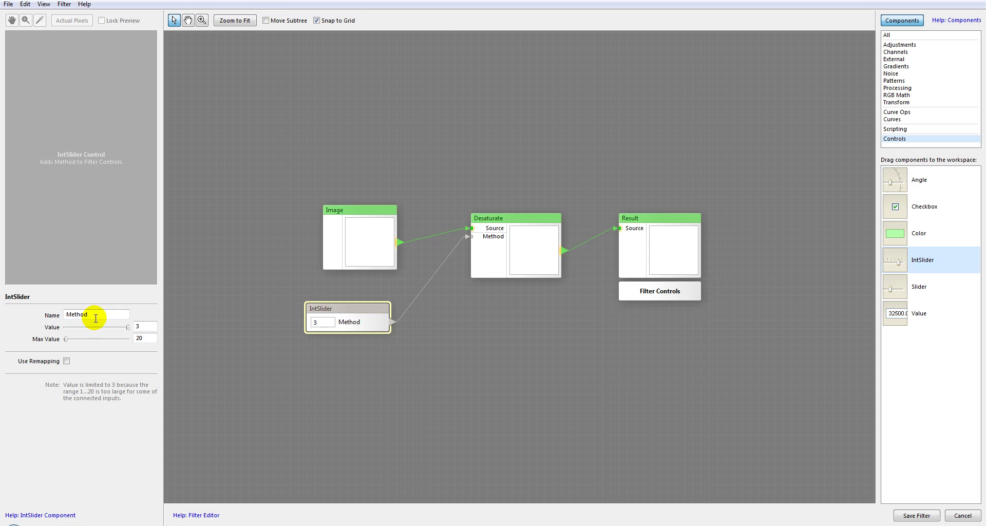
double_click(150, 339)
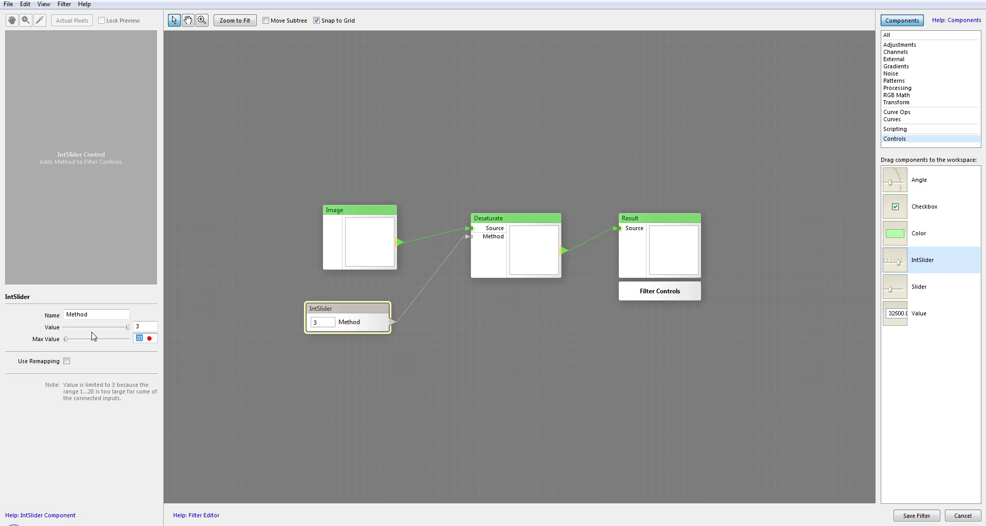
type("3")
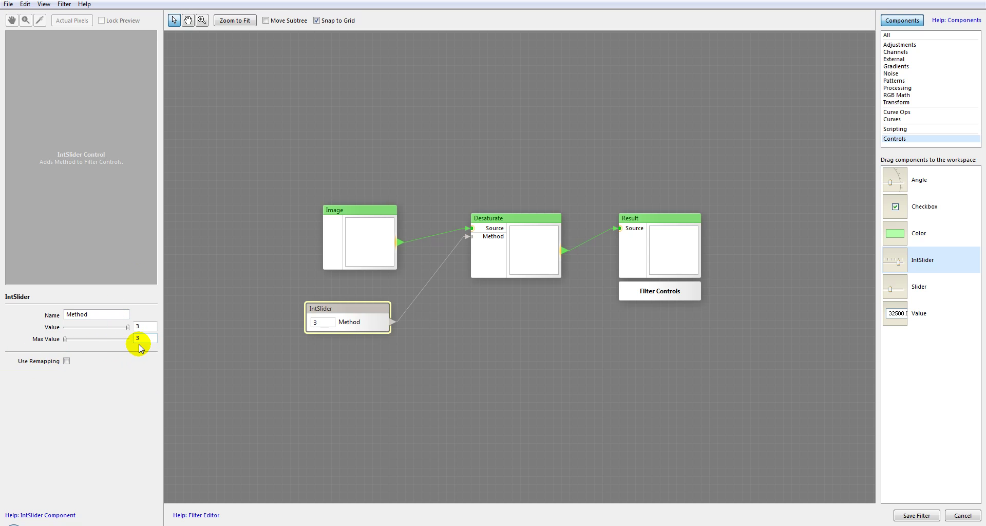
left_click(99, 332)
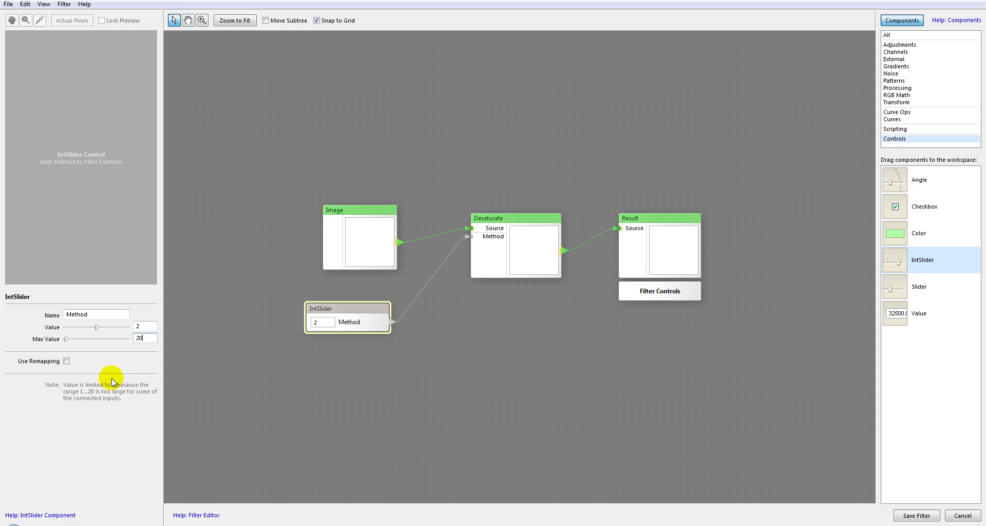
left_click_drag(144, 338, 47, 336)
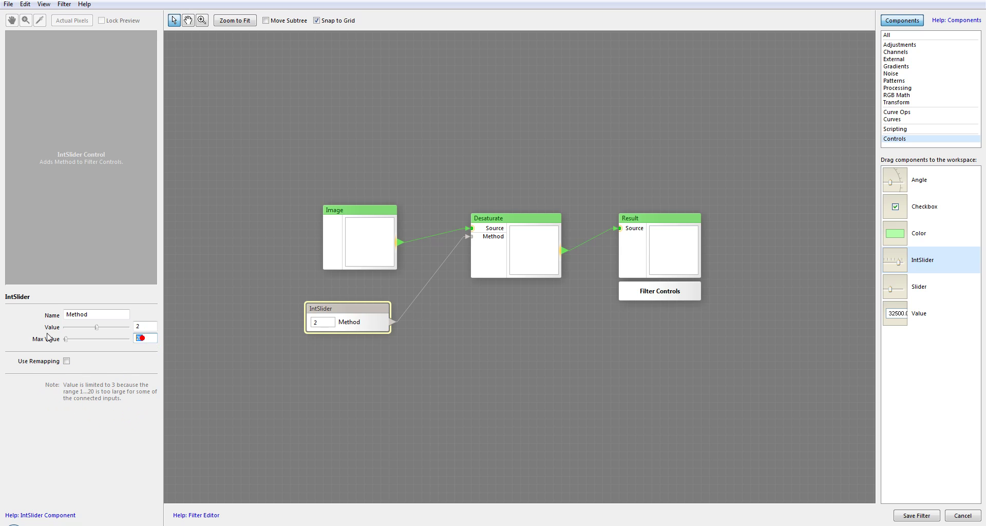
type("3")
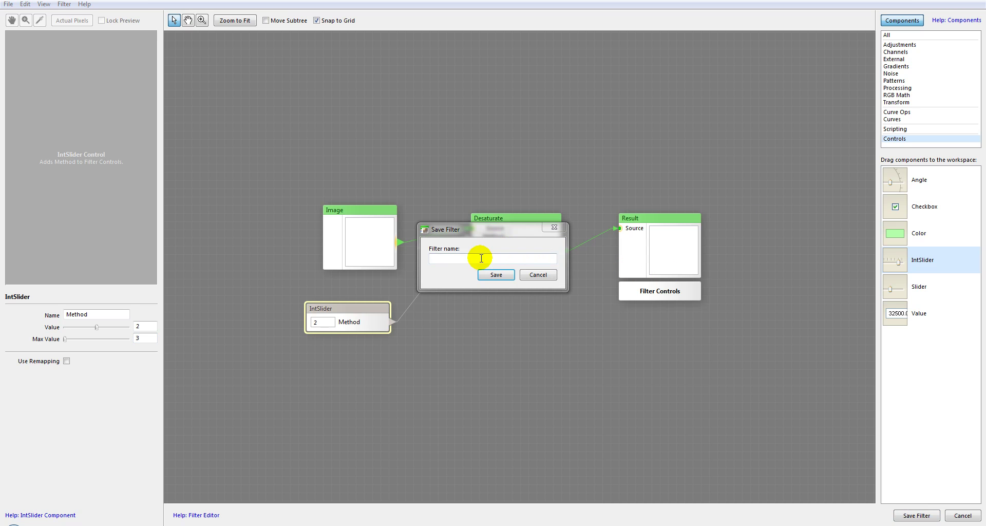
Enter 'TutorialOne' as the filter name and save it.
left_click(479, 260)
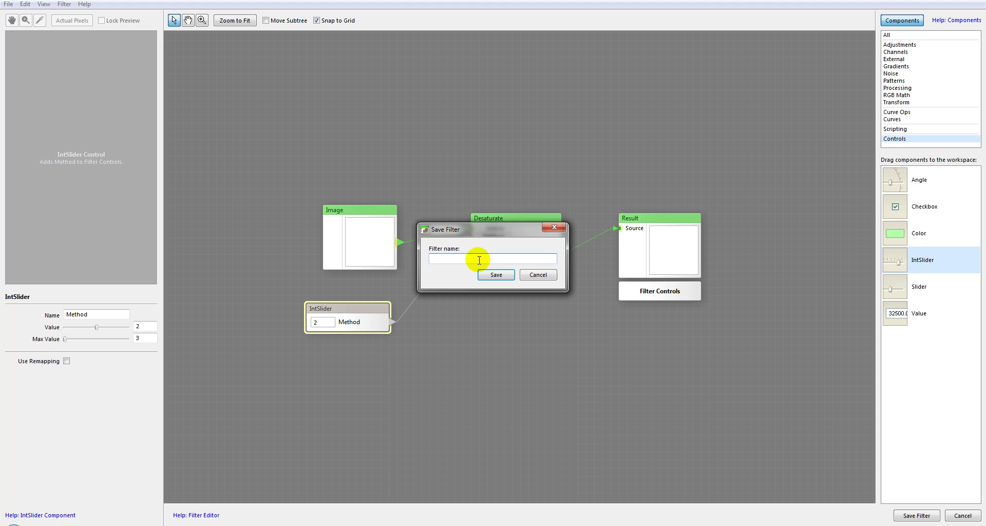
type("Tes")
type("torial")
type("One")
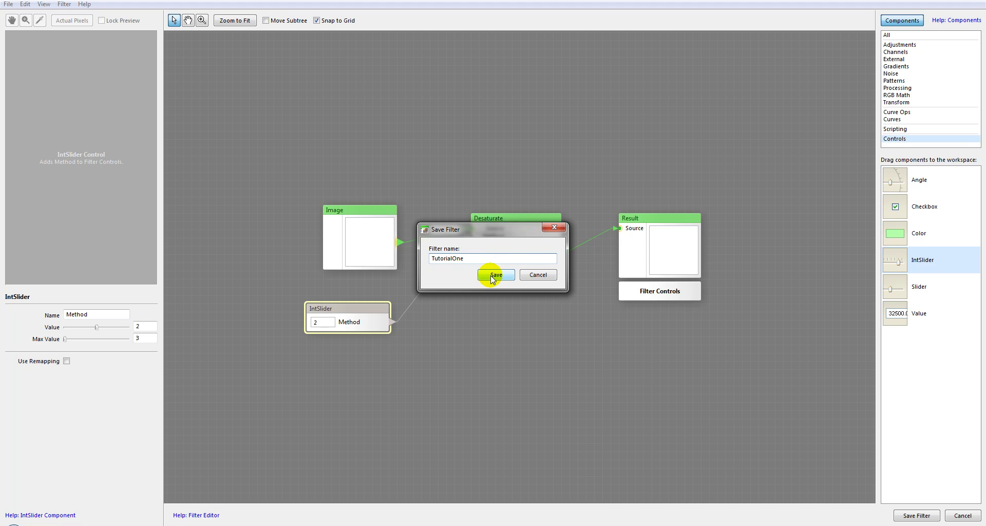
left_click(494, 276)
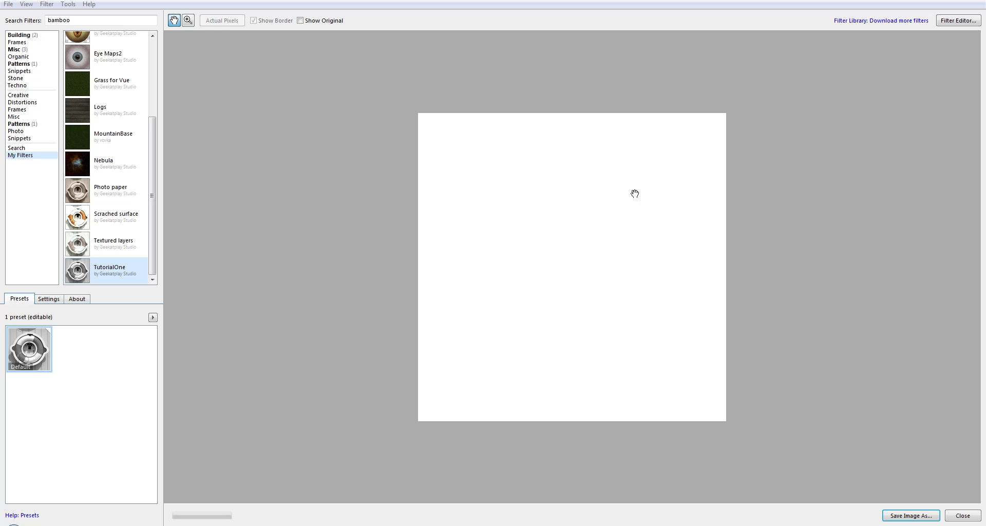
left_click(306, 70)
left_click(79, 268)
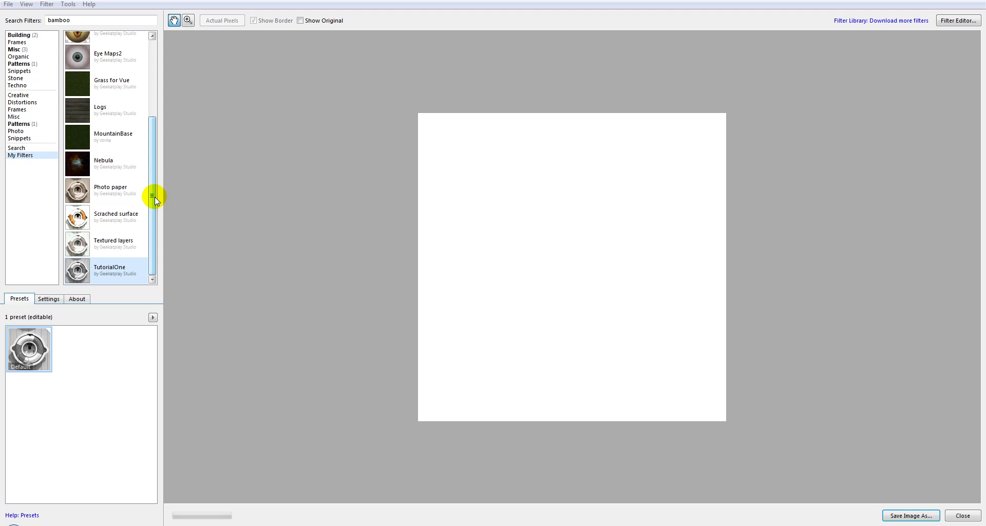
left_click_drag(155, 202, 132, 270)
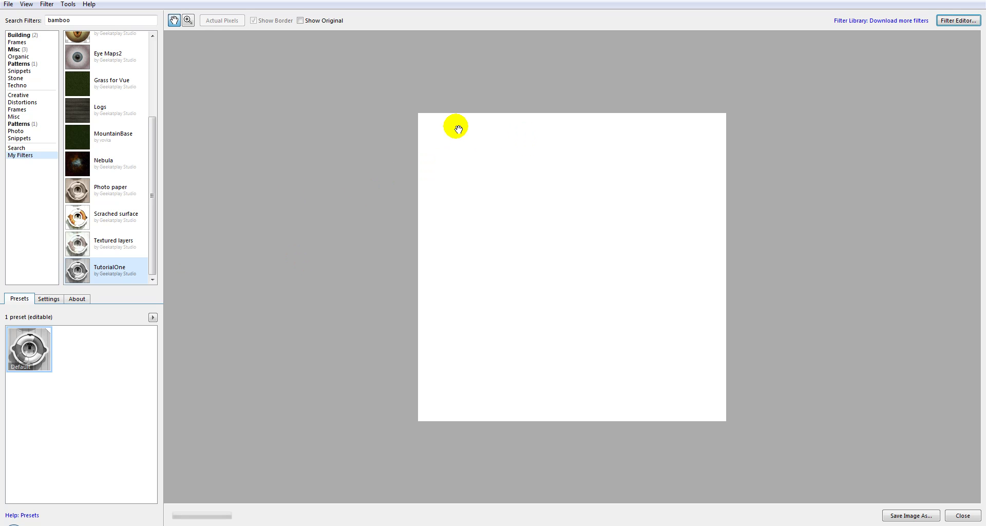
Load the photo nt_b.jpg via File > Open Image.
left_click(9, 4)
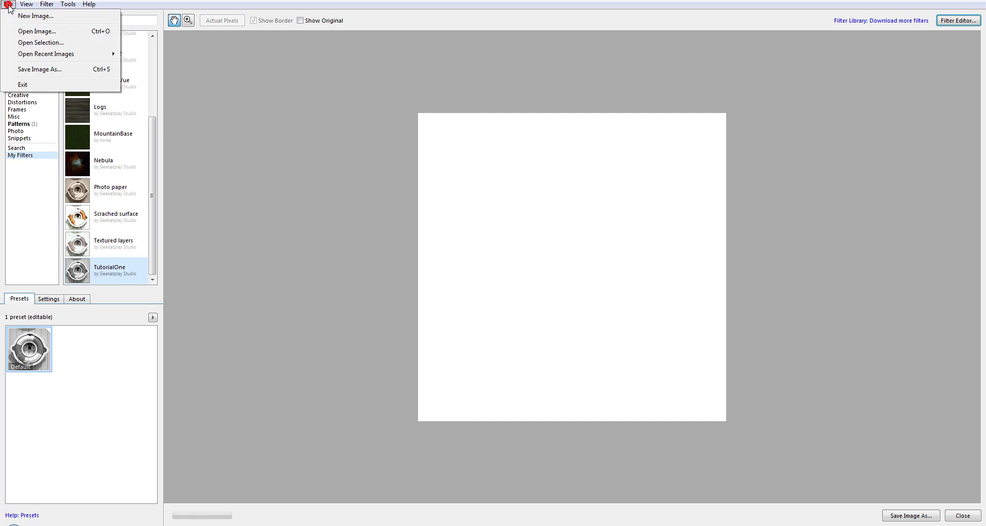
left_click(34, 34)
left_click(303, 234)
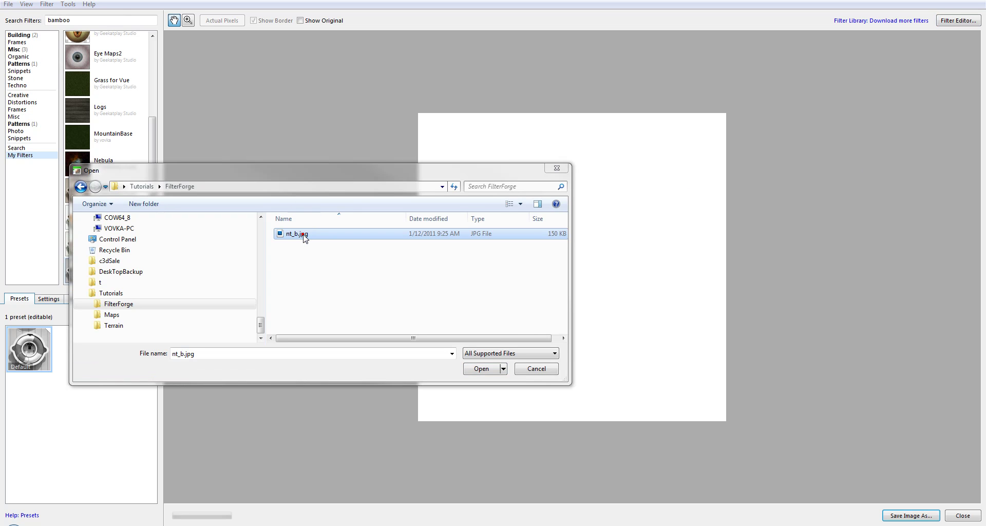
left_click(471, 369)
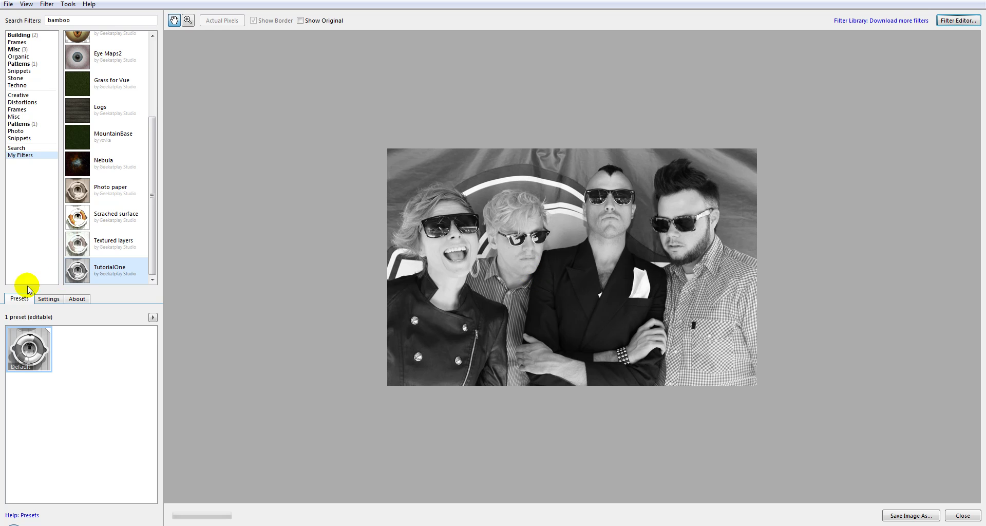
In Settings, toggle the Method slider between 2 and 3, leaving it at 2.
left_click(43, 298)
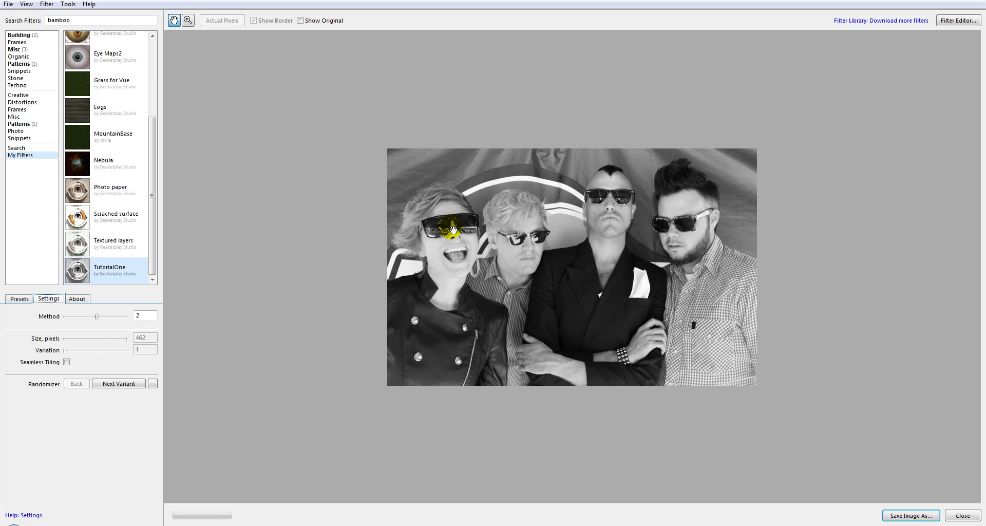
left_click(110, 317)
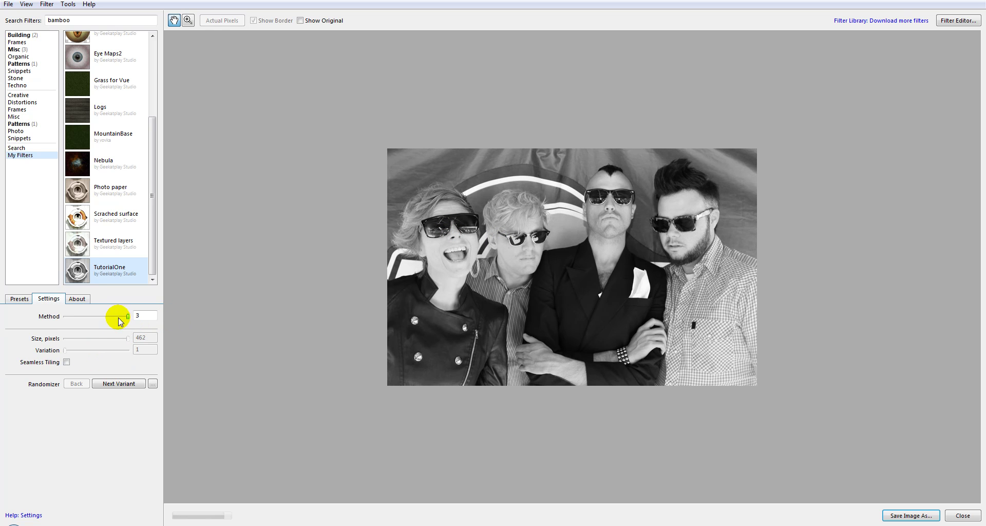
left_click(104, 318)
left_click(104, 319)
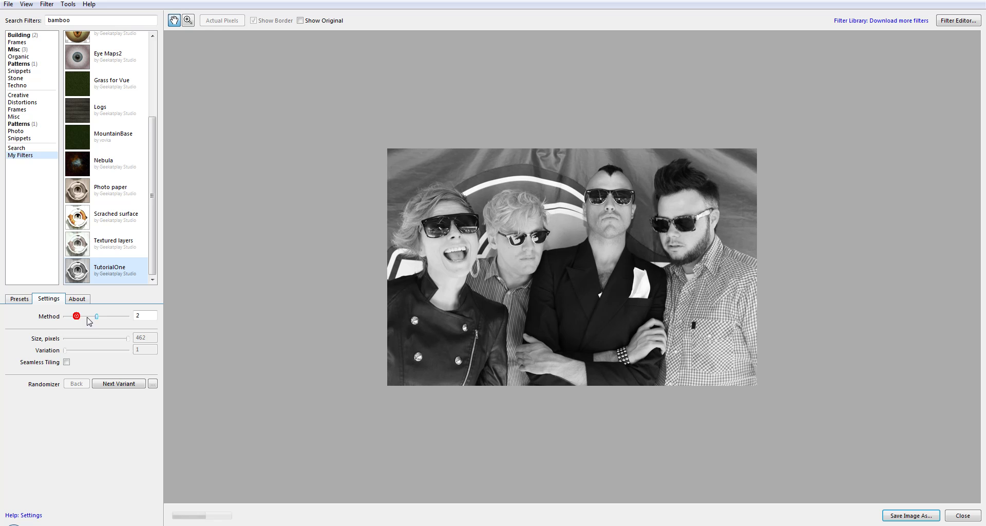
left_click(122, 319)
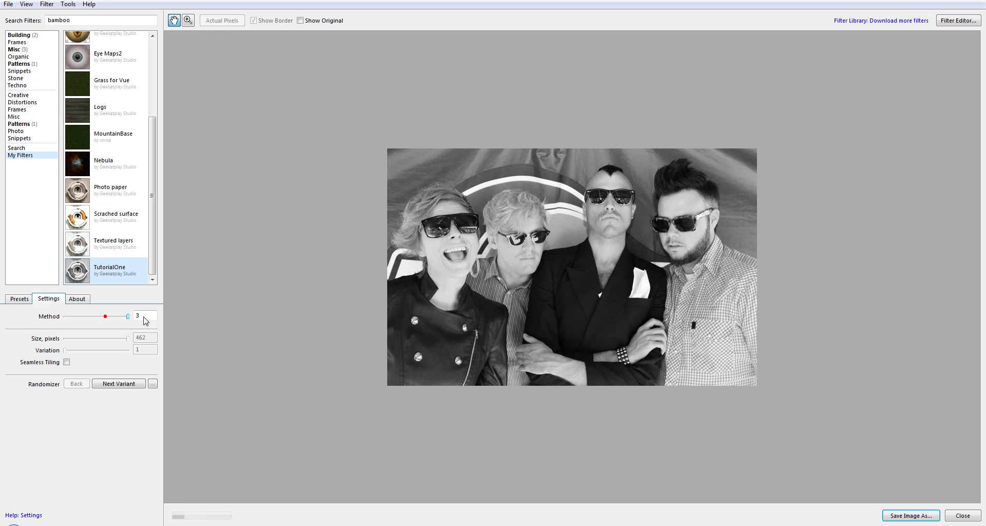
left_click(99, 317)
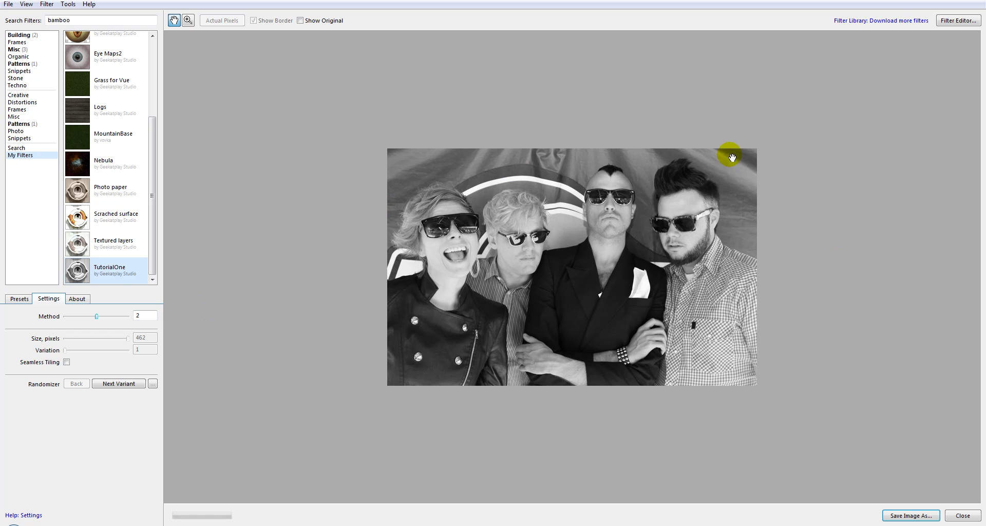
View the glasses area at actual pixels, then open TutorialOne in the Filter Editor.
left_click(529, 214)
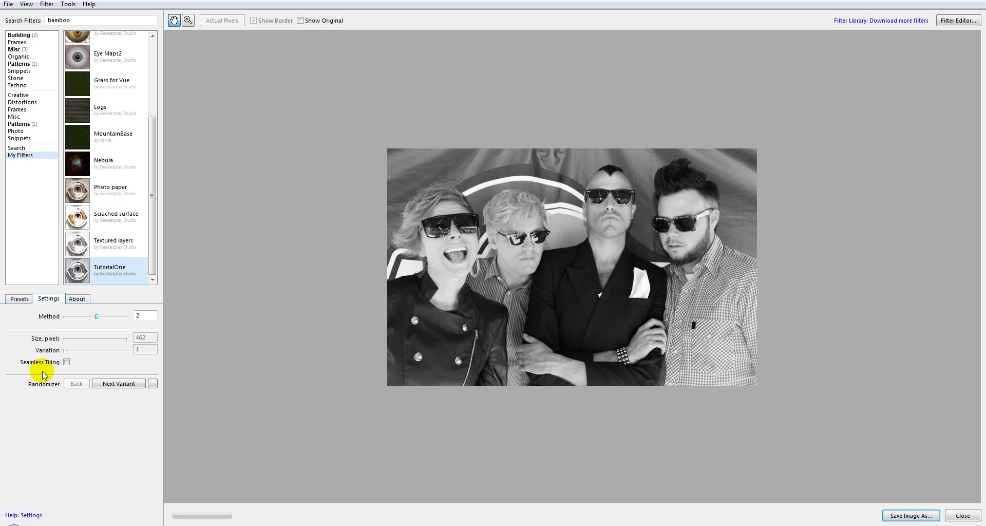
left_click(967, 21)
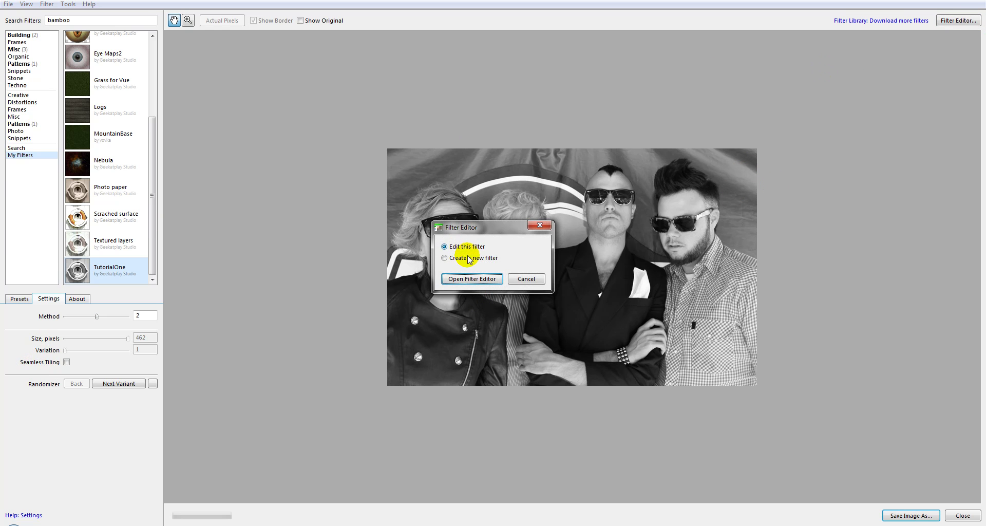
left_click(472, 279)
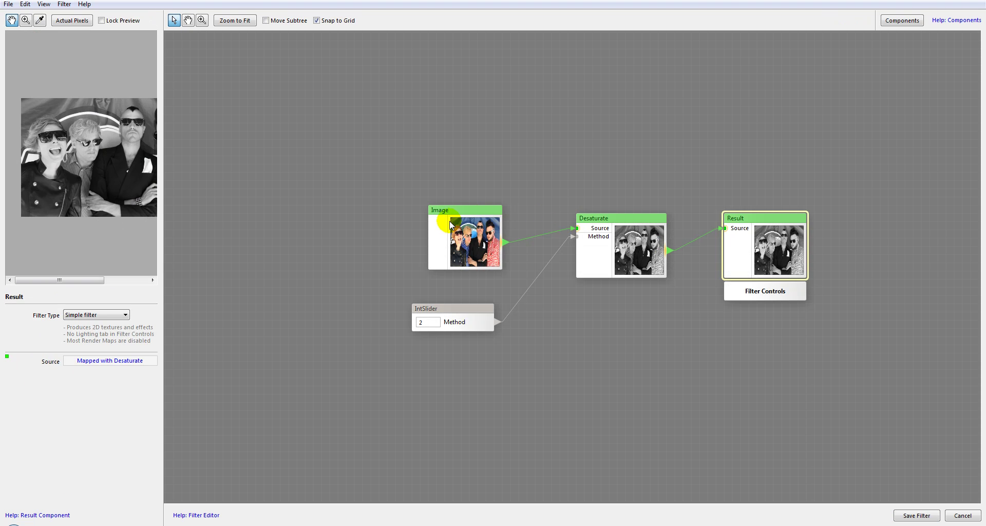
Move the Image node up and left, and shift the Desaturate node up and left.
left_click(465, 208)
left_click_drag(456, 207, 430, 183)
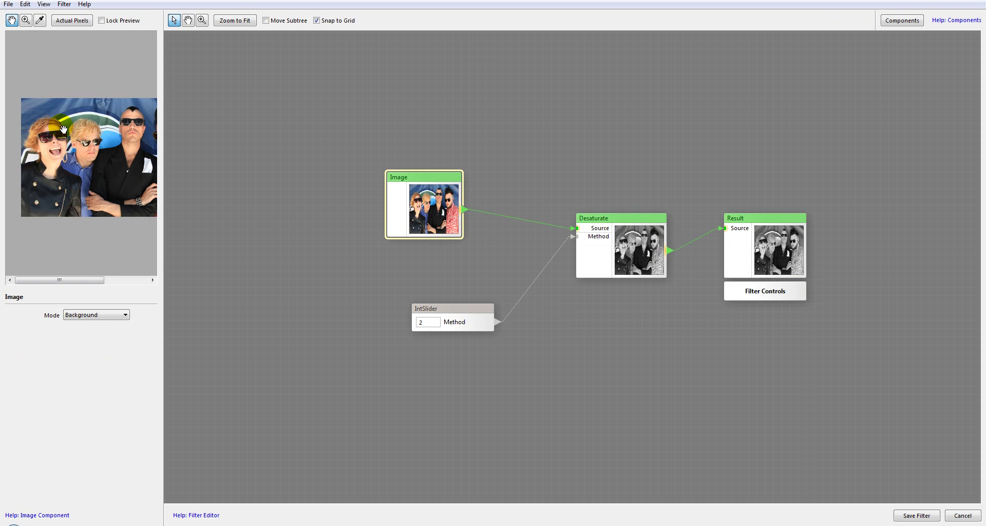
left_click_drag(91, 150, 65, 151)
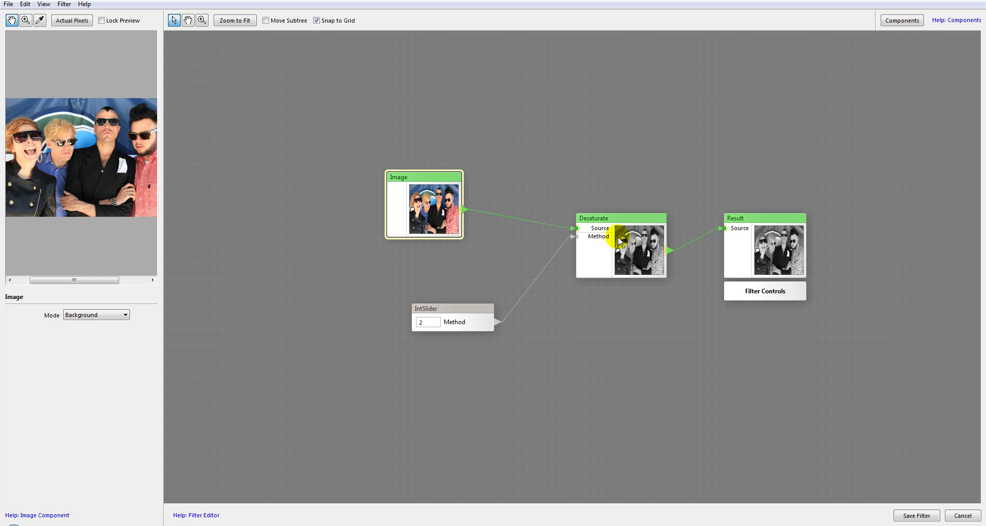
left_click_drag(625, 237, 616, 203)
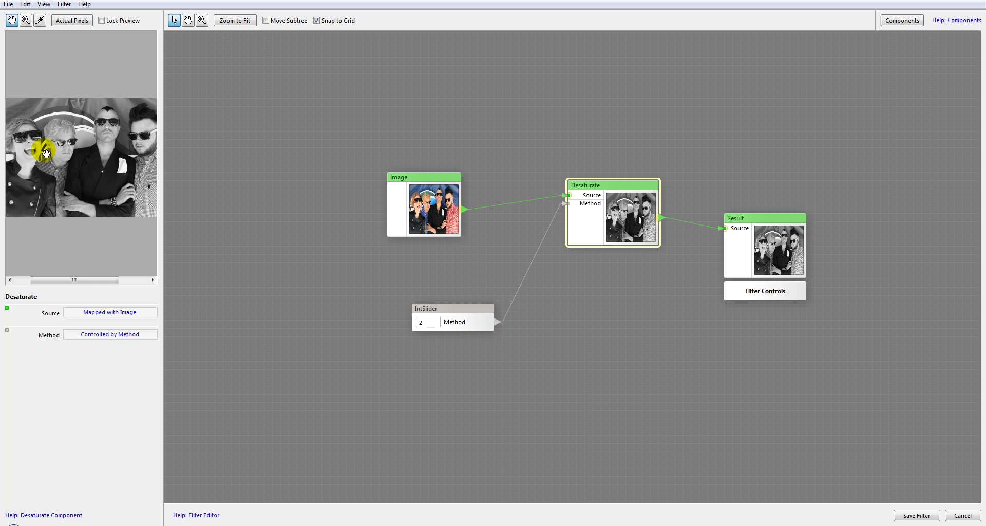
Line up the Result, Desaturate and Image nodes at the same height.
left_click(778, 245)
mouse_move(781, 216)
left_mouse_down()
mouse_move(782, 178)
mouse_move(781, 200)
left_mouse_up()
left_click_drag(620, 185, 623, 193)
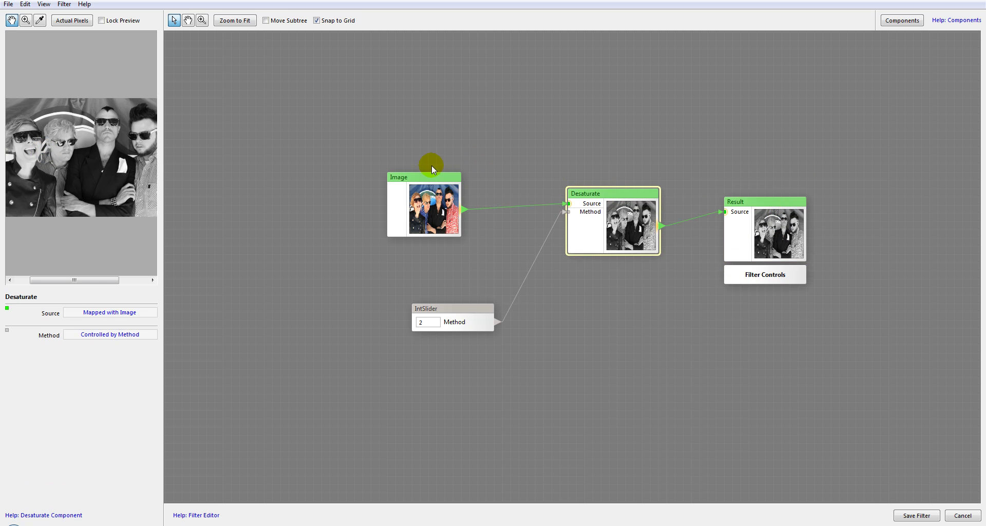
left_click_drag(431, 176, 433, 193)
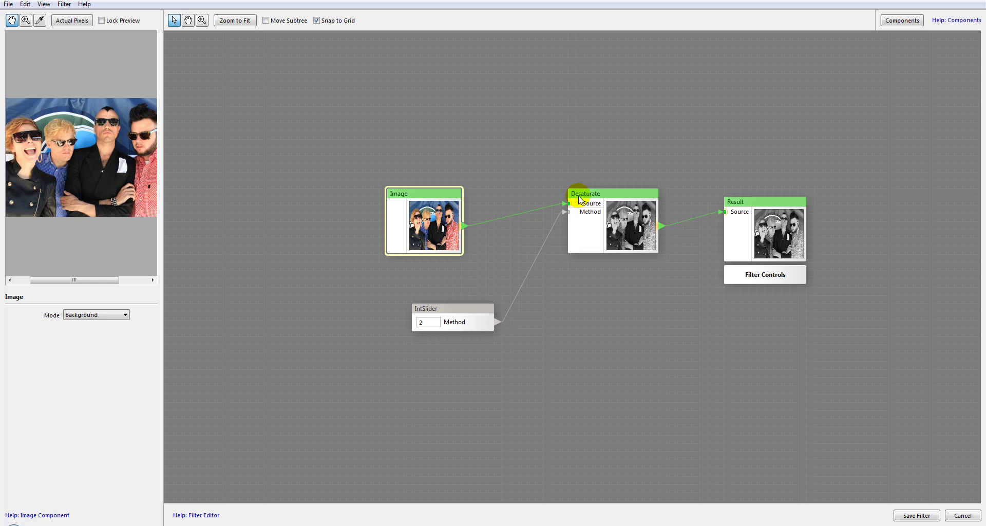
Select the IntSlider, Desaturate and Result nodes in turn to check their settings.
left_click(477, 309)
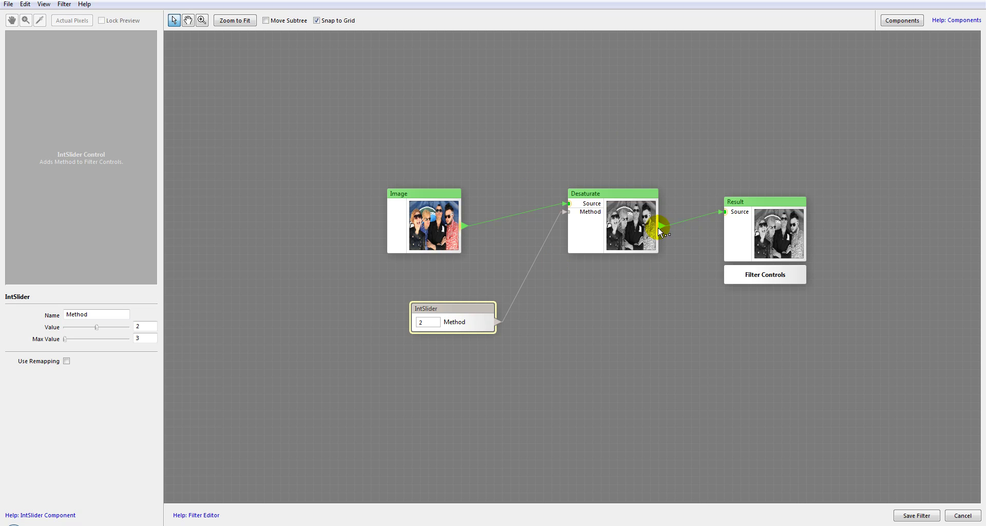
left_click(647, 196)
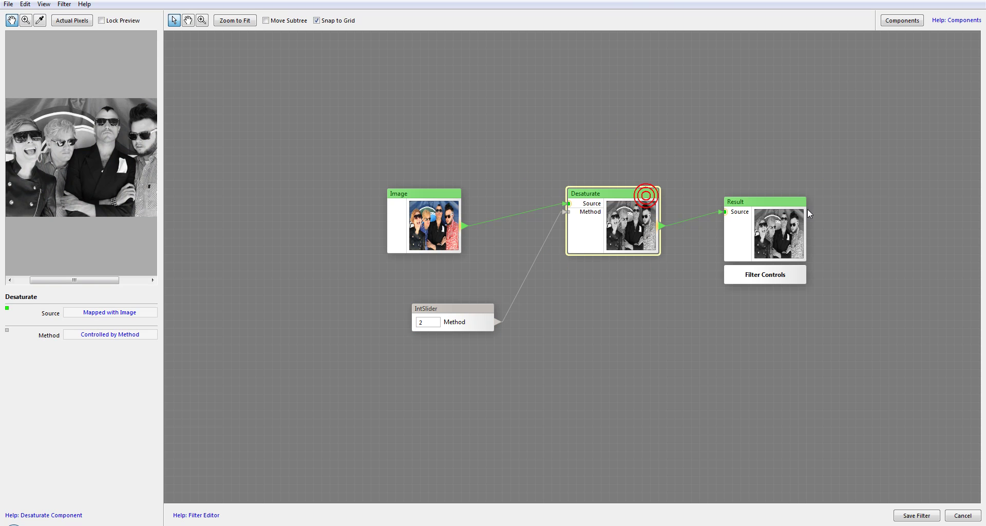
left_click(782, 201)
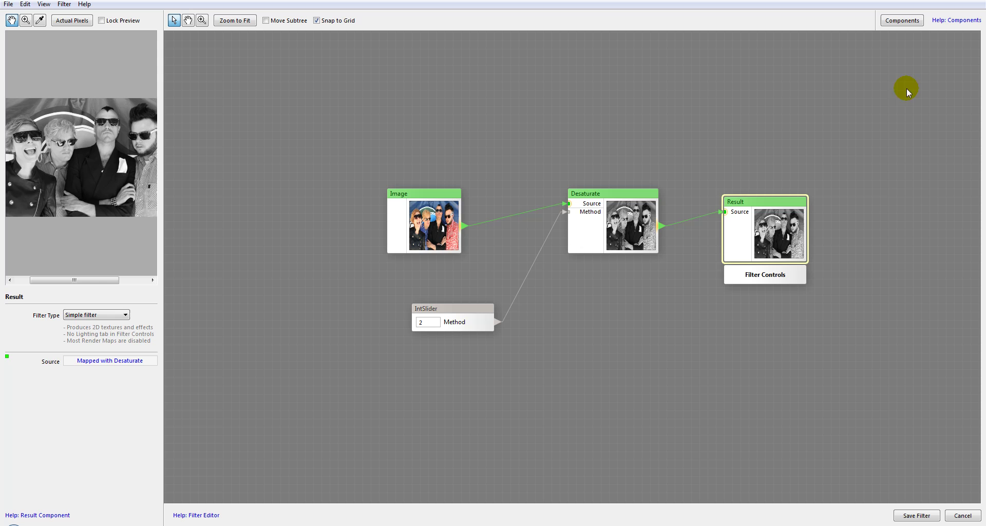
Close the Filter Editor, discarding the node layout changes.
left_click(966, 2)
left_click(503, 295)
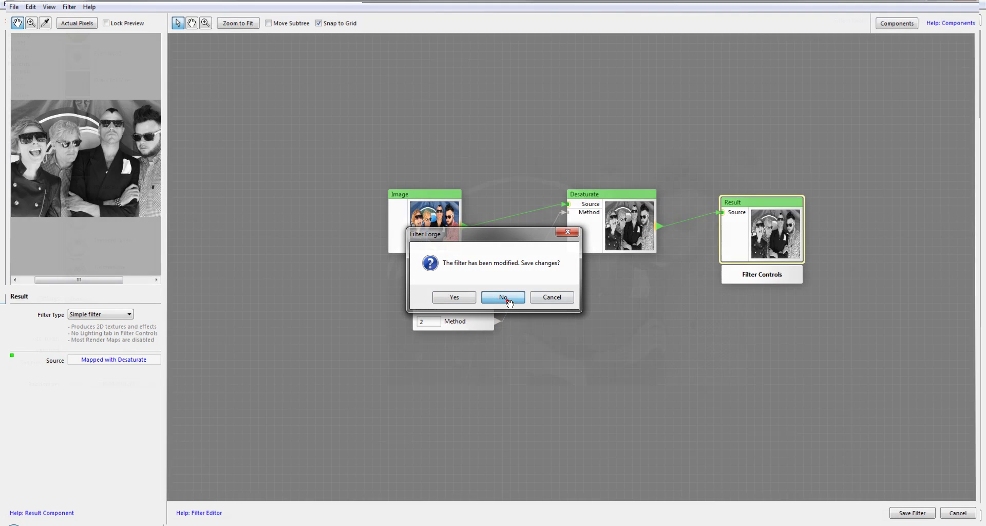